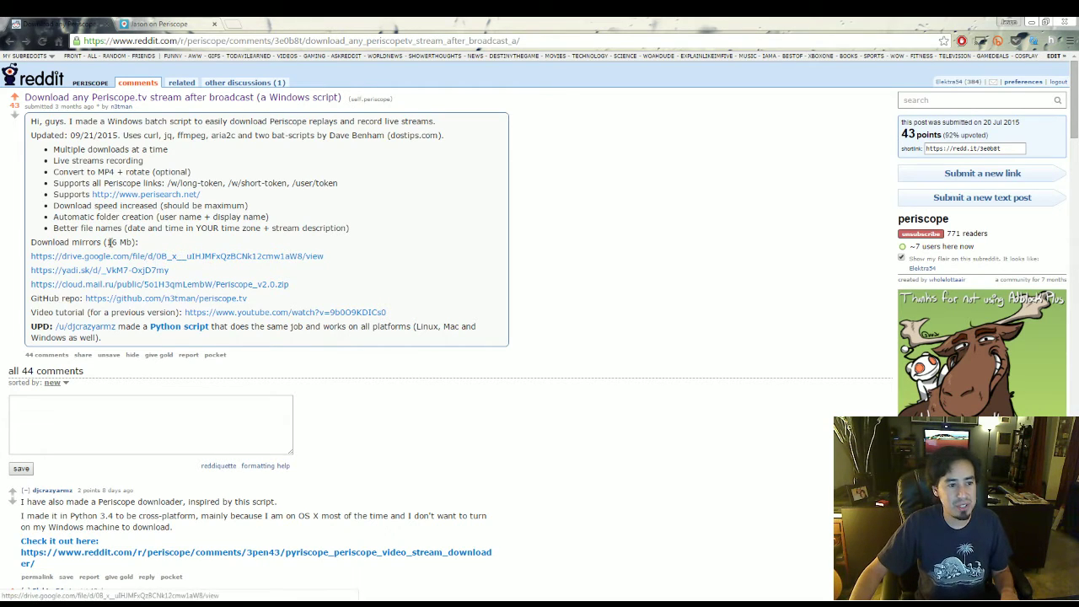
Download Periscope_v2.0.zip from the Google Drive mirror link.
{"action": "left_click", "coordinate": [268, 260]}
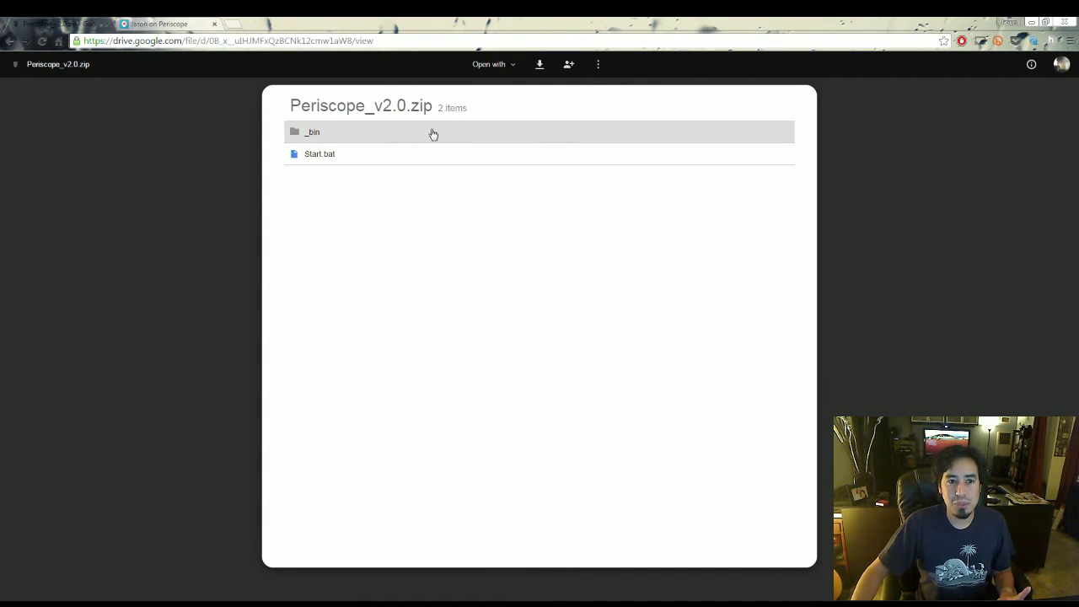
{"action": "left_click", "coordinate": [544, 69]}
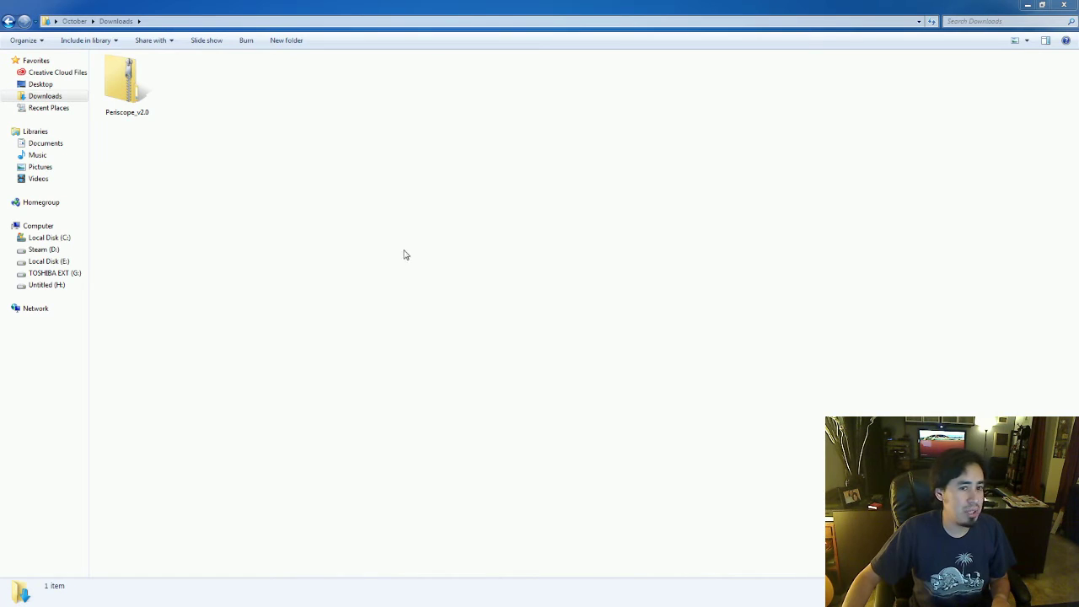
Extract Periscope_v2.0.zip into a Periscope_v2.0 folder in Downloads.
{"action": "left_click", "coordinate": [111, 89]}
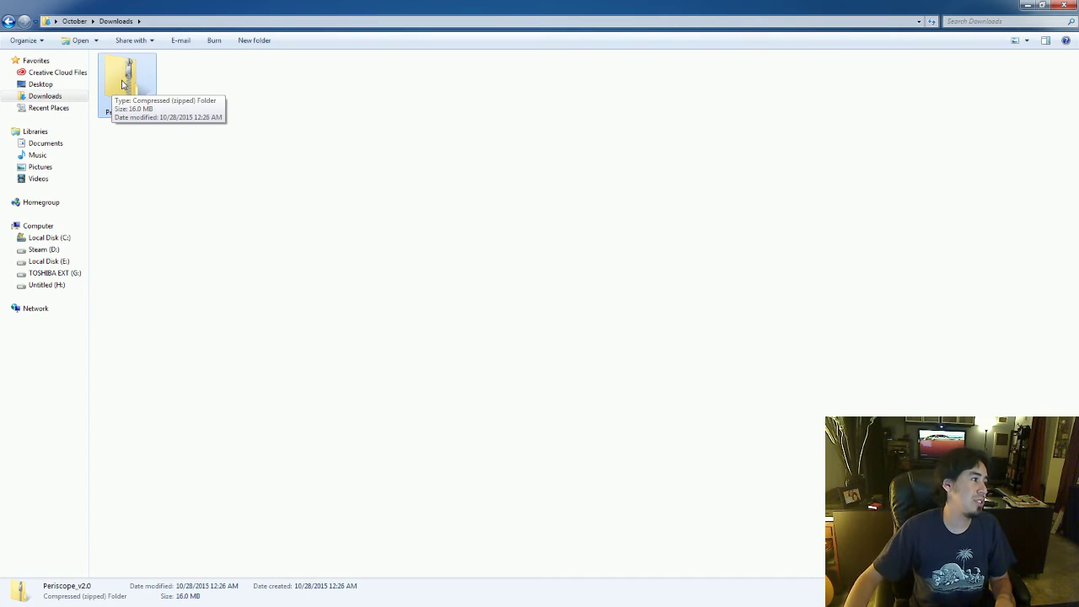
{"action": "right_click", "coordinate": [151, 84]}
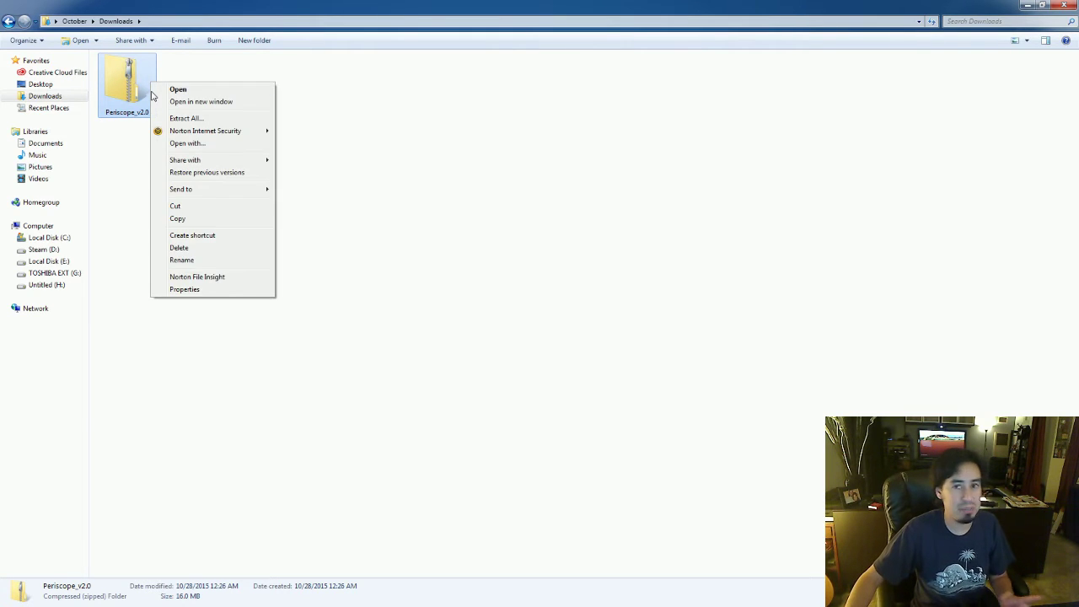
{"action": "left_click", "coordinate": [187, 119]}
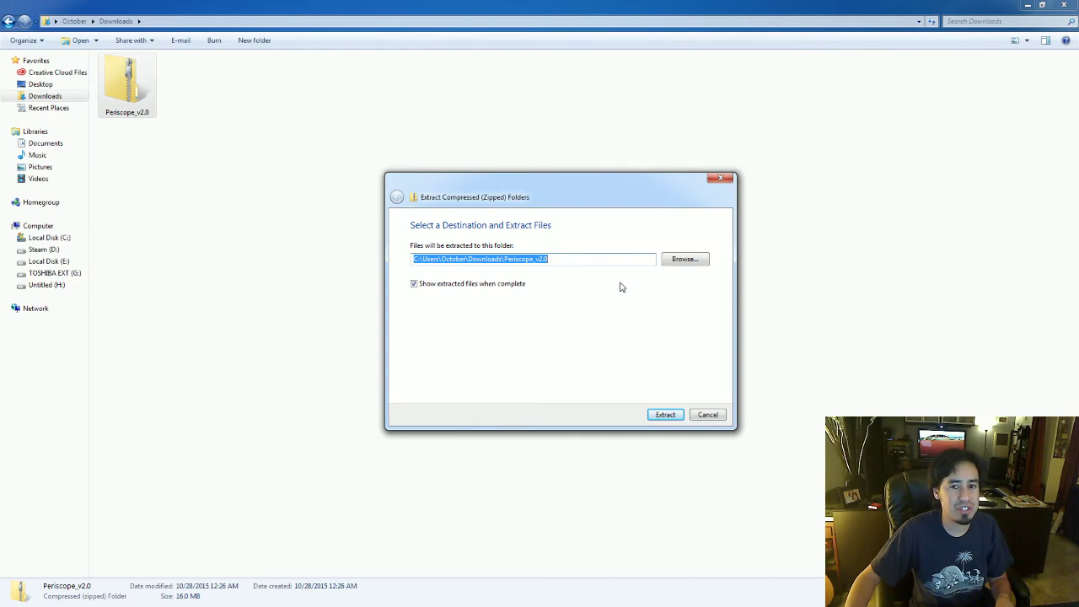
{"action": "left_click", "coordinate": [657, 412]}
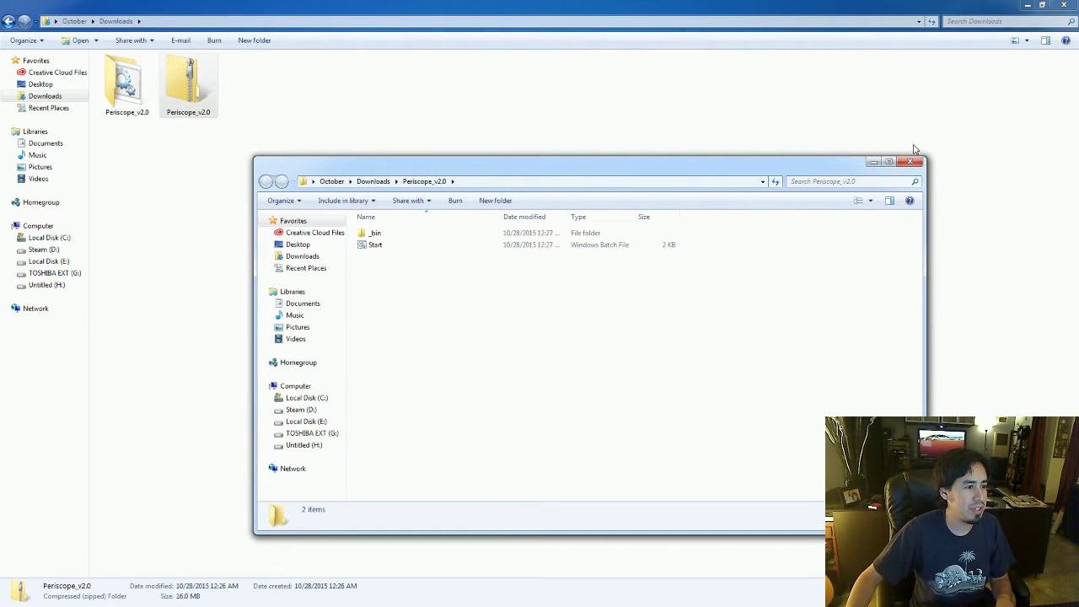
{"action": "left_click_drag", "start_coordinate": [715, 172], "coordinate": [672, 138]}
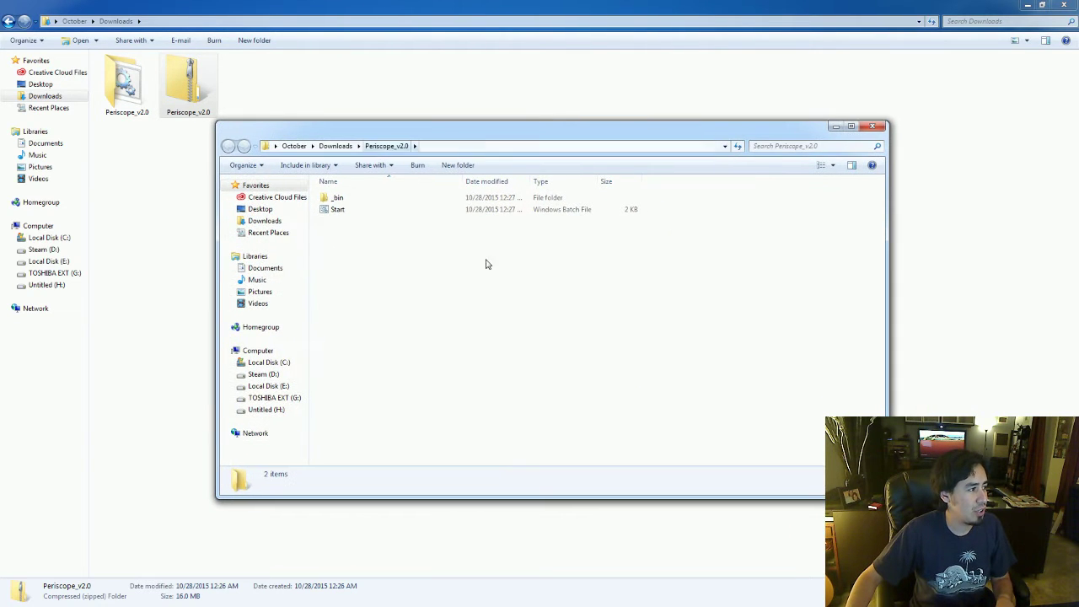
{"action": "left_click", "coordinate": [875, 125]}
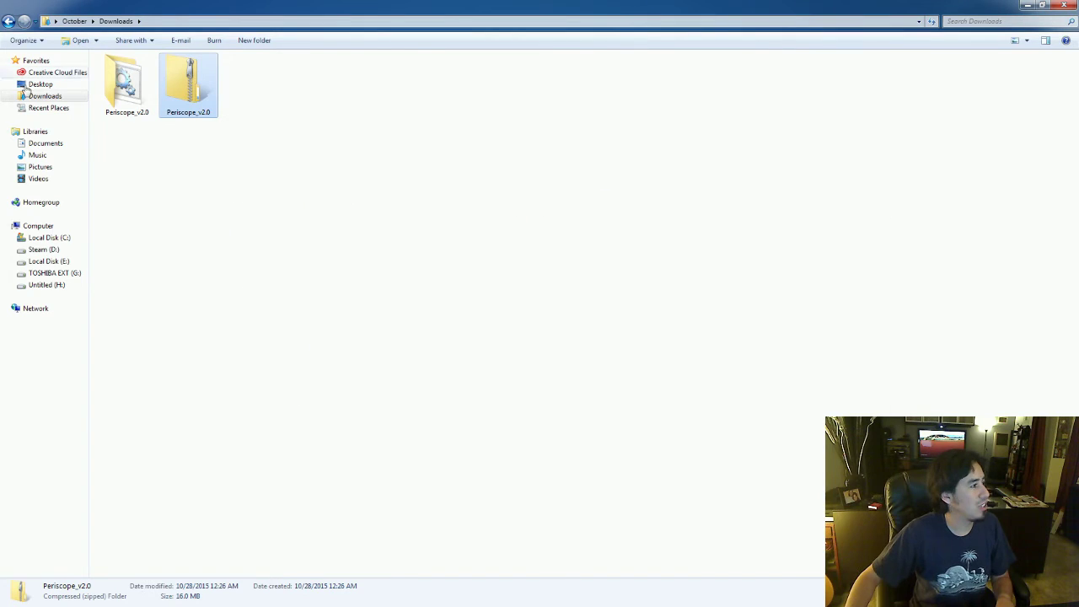
Delete the Periscope_v2.0.zip archive.
{"action": "left_click", "coordinate": [151, 109]}
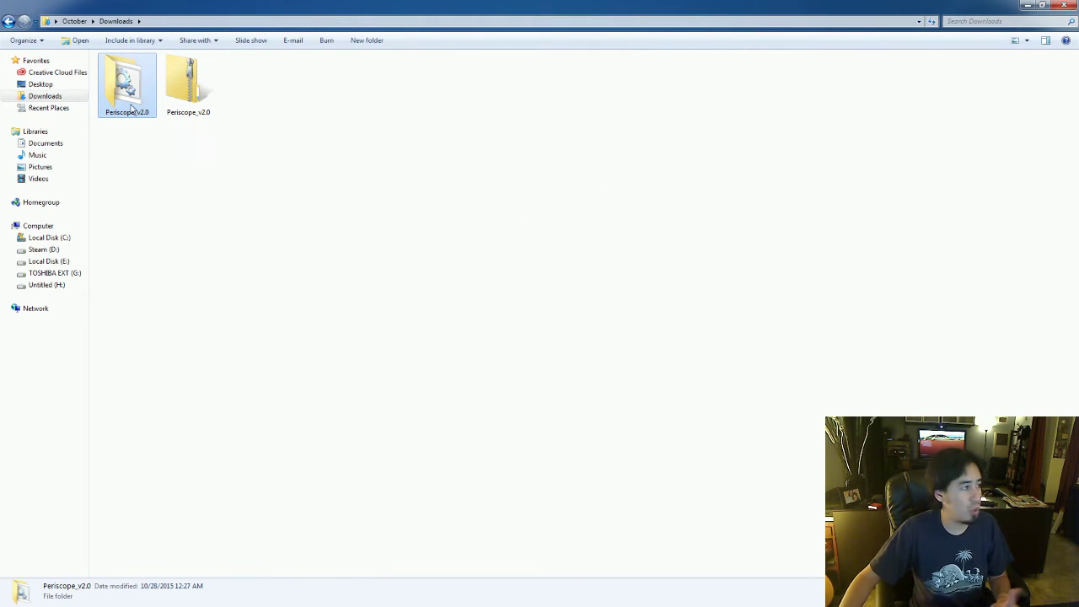
{"action": "left_click", "coordinate": [189, 97]}
{"action": "key", "text": "Delete"}
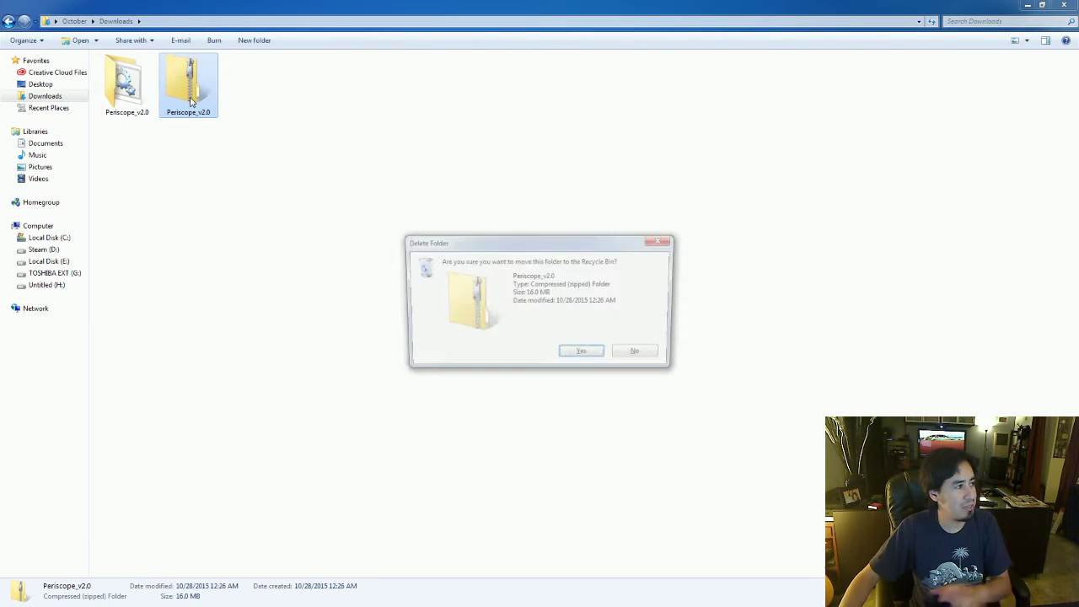
Confirm the zip's removal, then run Start.bat from Periscope_v2.0, allowing it past the security warning.
{"action": "left_click", "coordinate": [570, 355]}
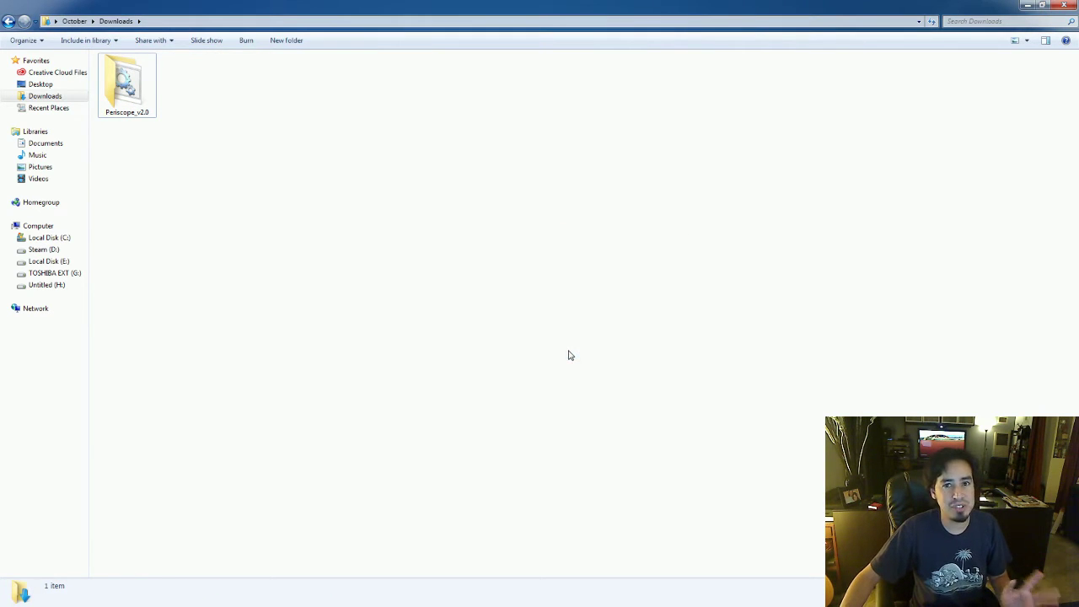
{"action": "double_click", "coordinate": [135, 110]}
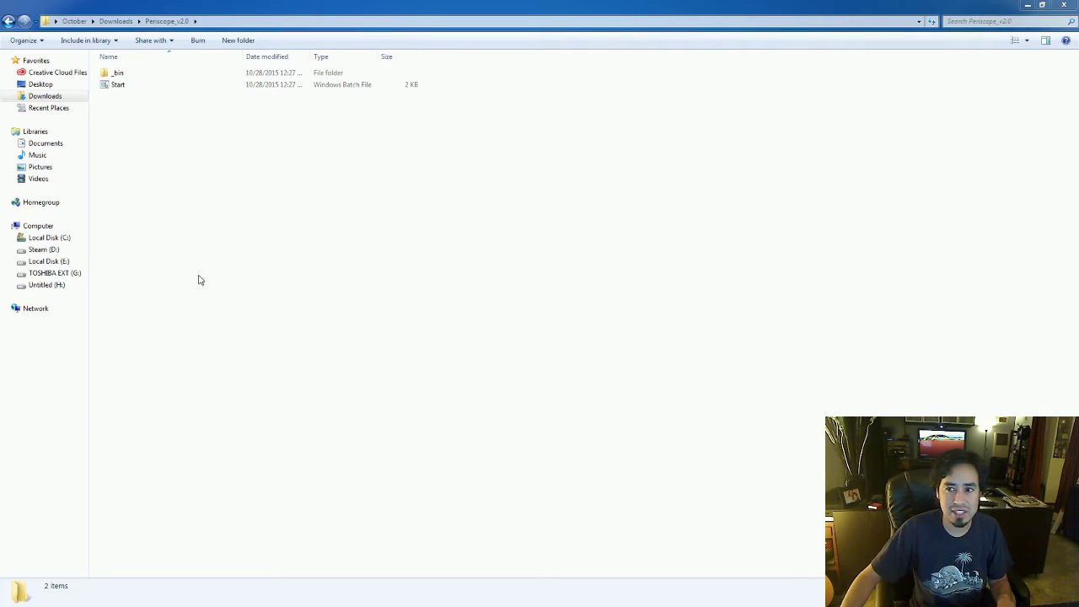
{"action": "left_click", "coordinate": [117, 86]}
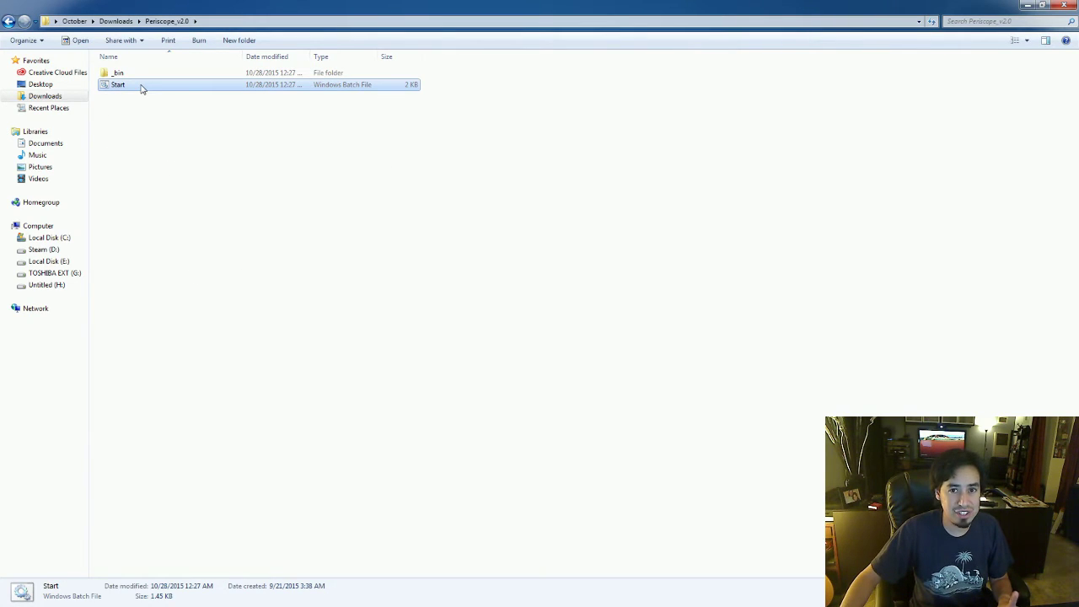
{"action": "double_click", "coordinate": [141, 87]}
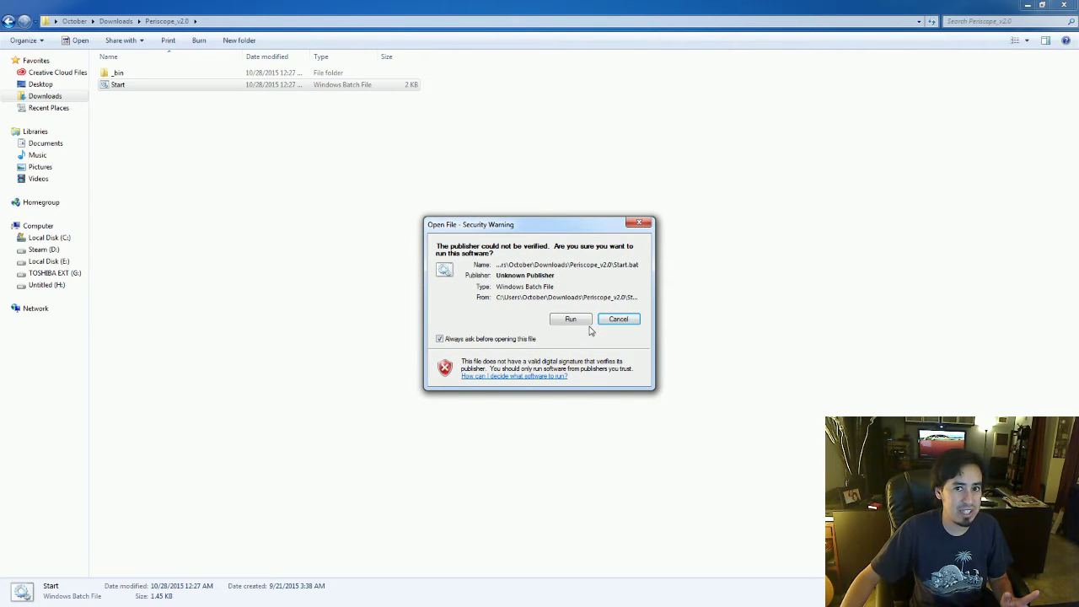
{"action": "left_click", "coordinate": [571, 319]}
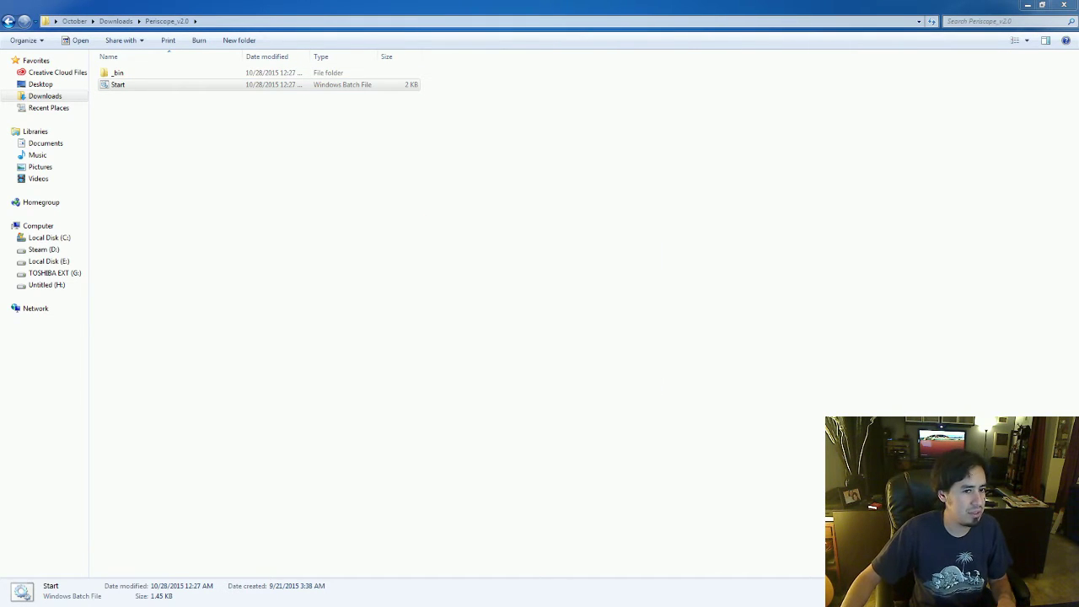
Reposition the downloader console and switch back to the browser.
{"action": "left_click_drag", "start_coordinate": [941, 157], "coordinate": [516, 188]}
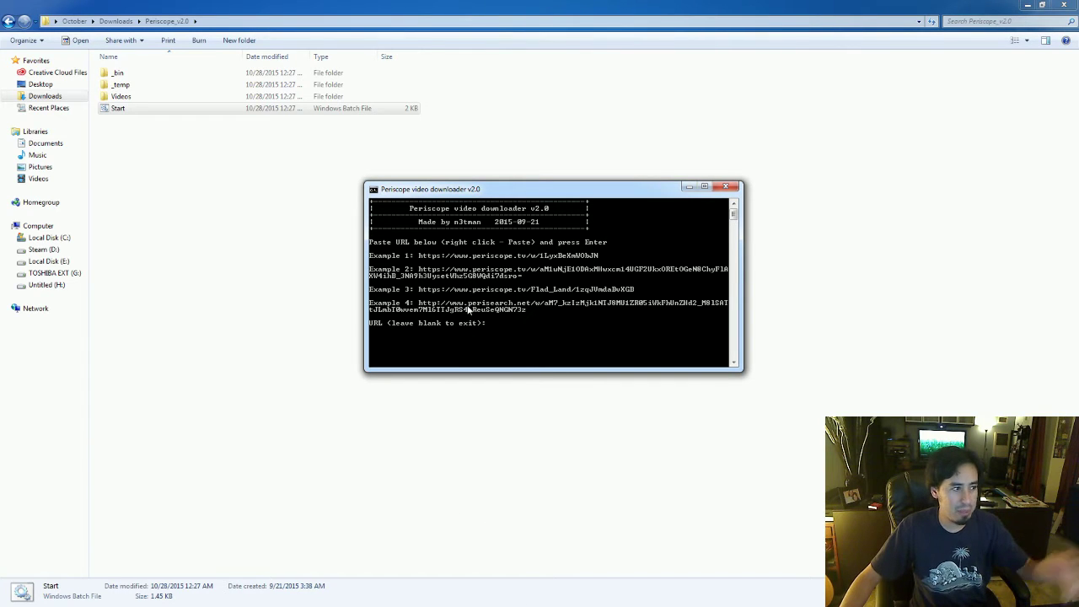
{"action": "left_click", "coordinate": [134, 96]}
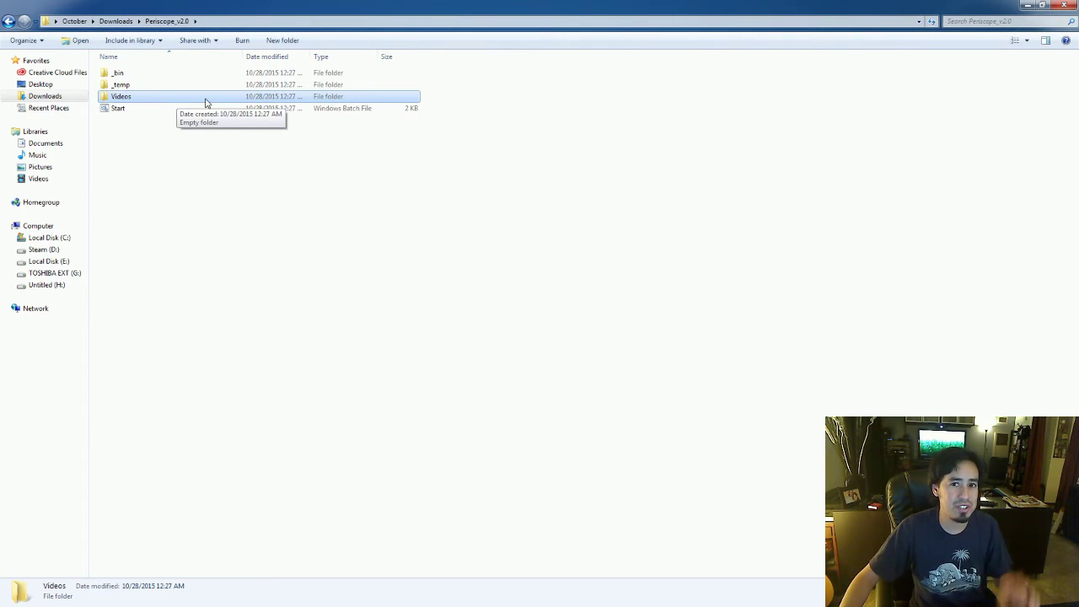
{"action": "key", "text": "alt+Tab"}
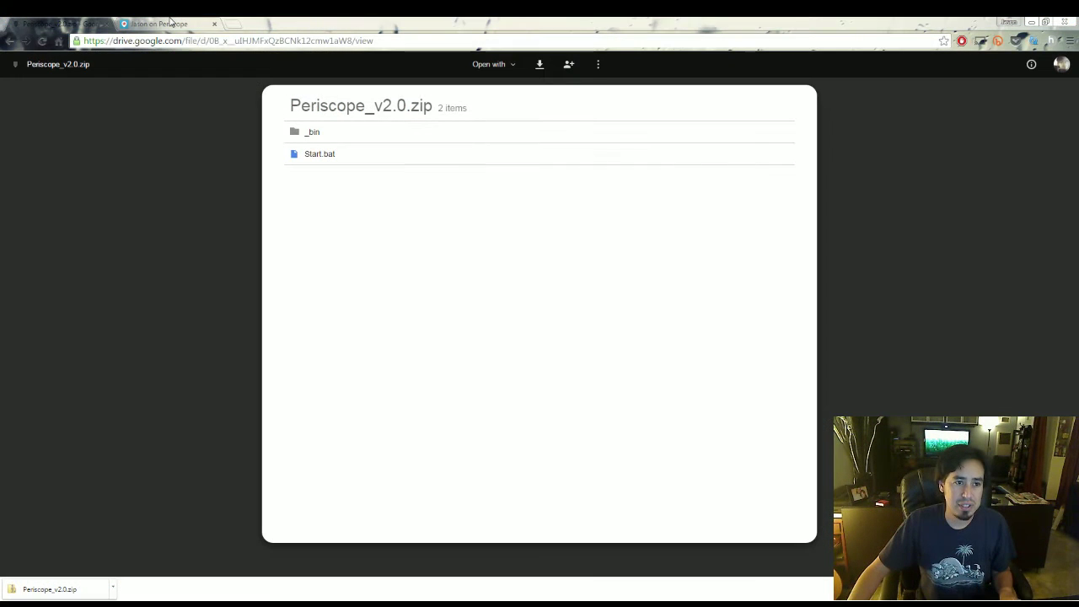
Copy the address of the 'how to save your periscope videos' broadcast.
{"action": "left_click", "coordinate": [169, 23]}
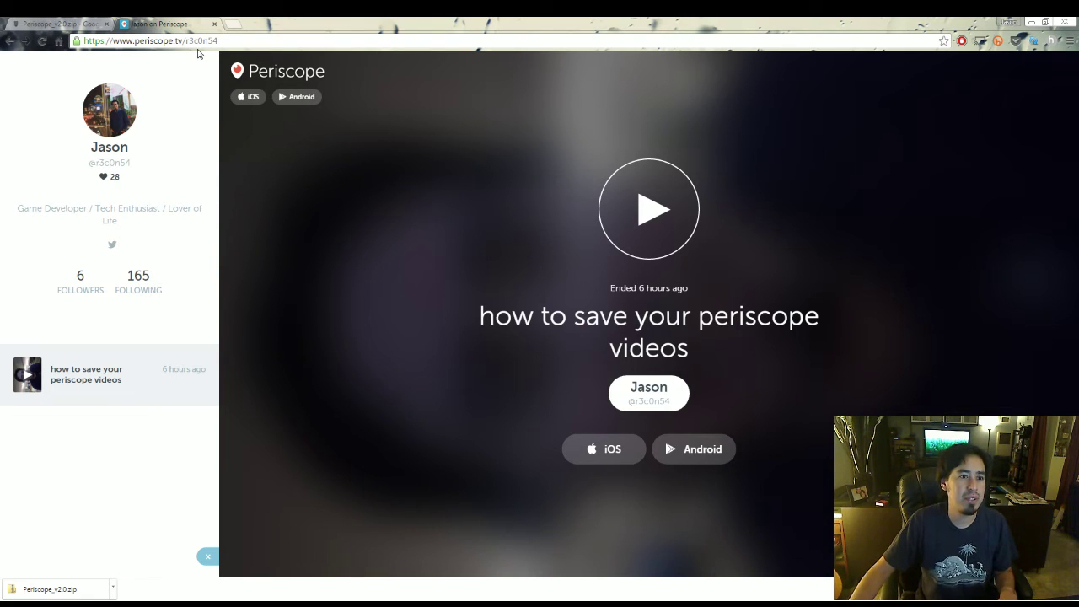
{"action": "left_click_drag", "start_coordinate": [208, 41], "coordinate": [81, 41]}
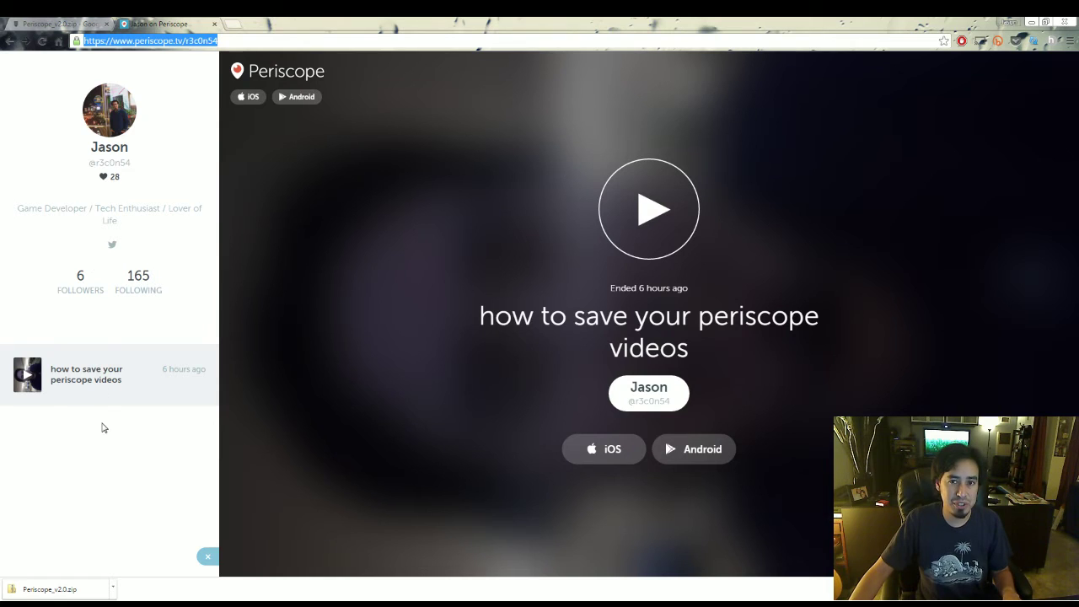
{"action": "left_click", "coordinate": [120, 454]}
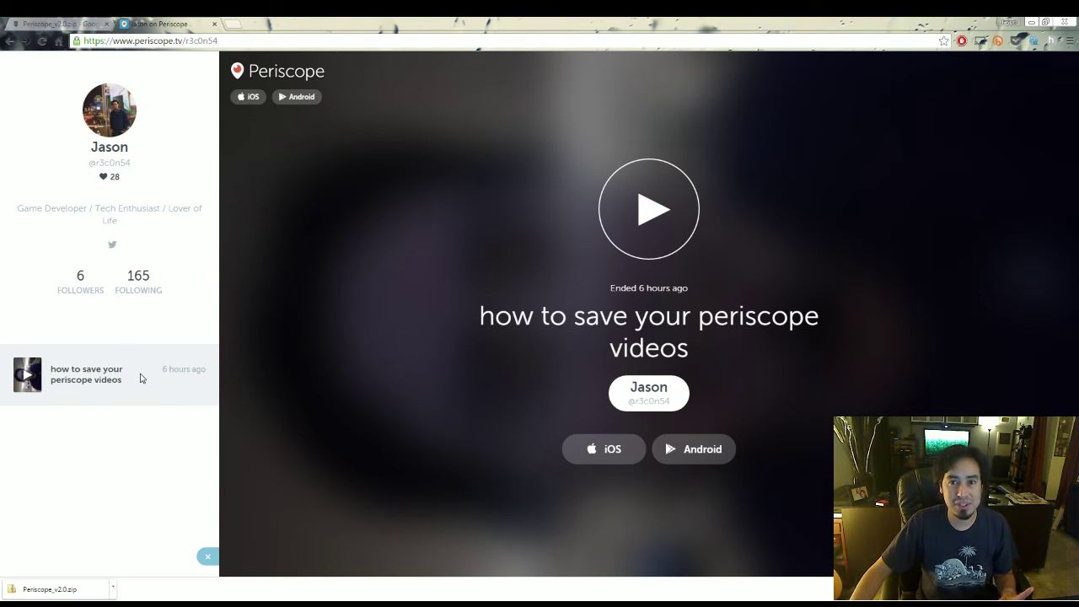
{"action": "left_click", "coordinate": [666, 211]}
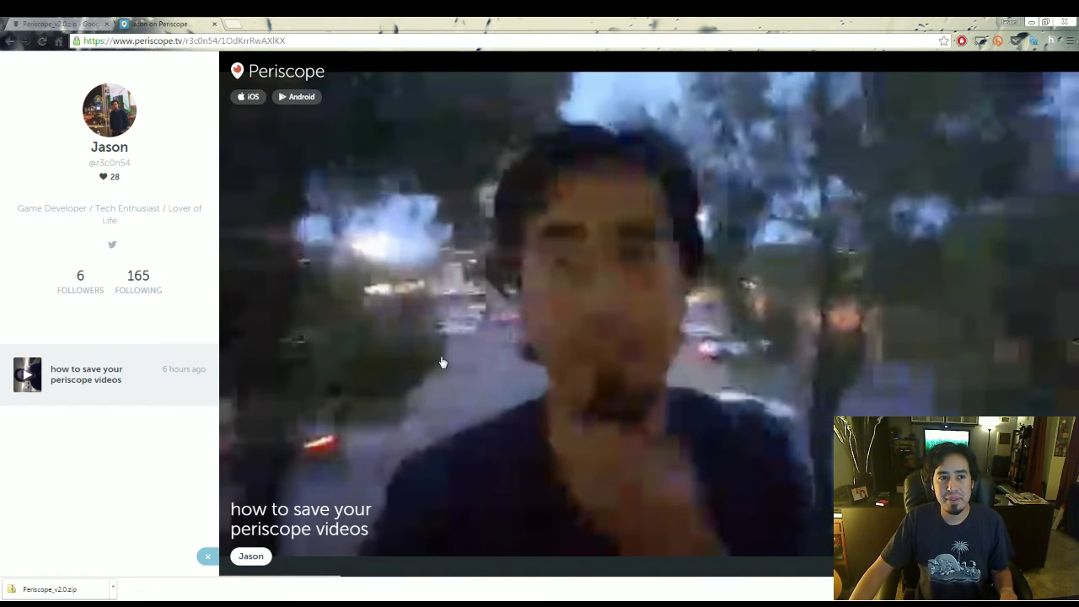
{"action": "left_click", "coordinate": [302, 39]}
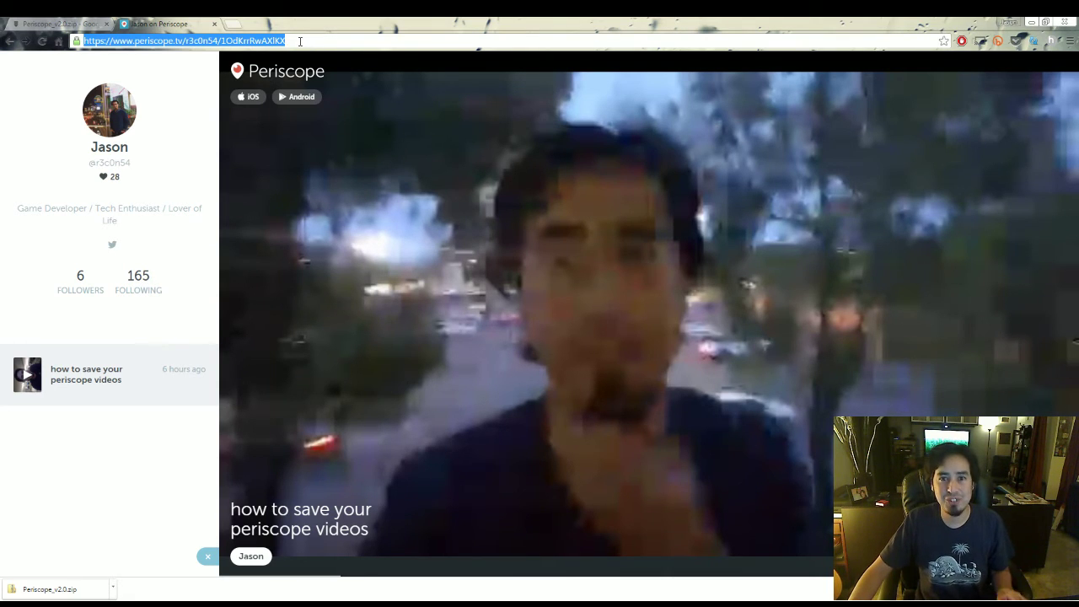
{"action": "right_click", "coordinate": [264, 40]}
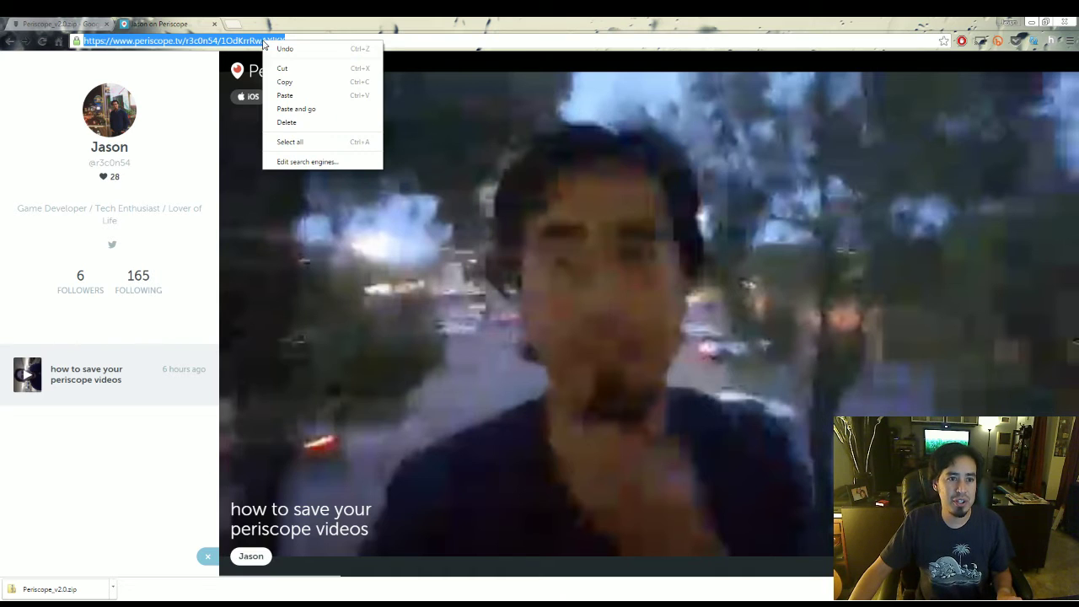
{"action": "left_click", "coordinate": [285, 81]}
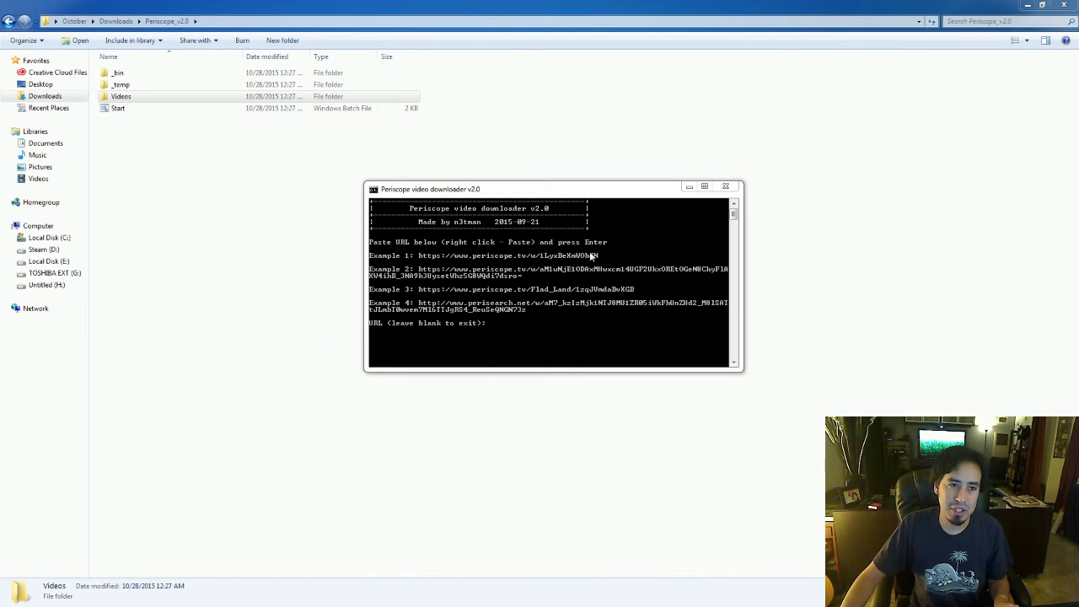
Paste the copied broadcast URL at the downloader prompt and submit it.
{"action": "left_click", "coordinate": [526, 268]}
{"action": "right_click", "coordinate": [524, 266]}
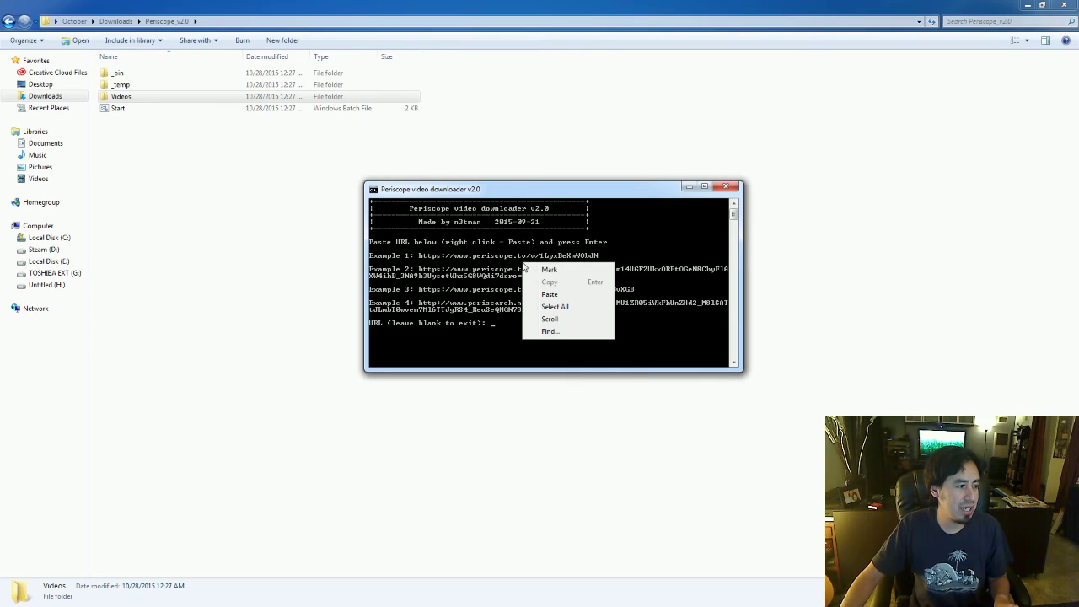
{"action": "left_click", "coordinate": [566, 294]}
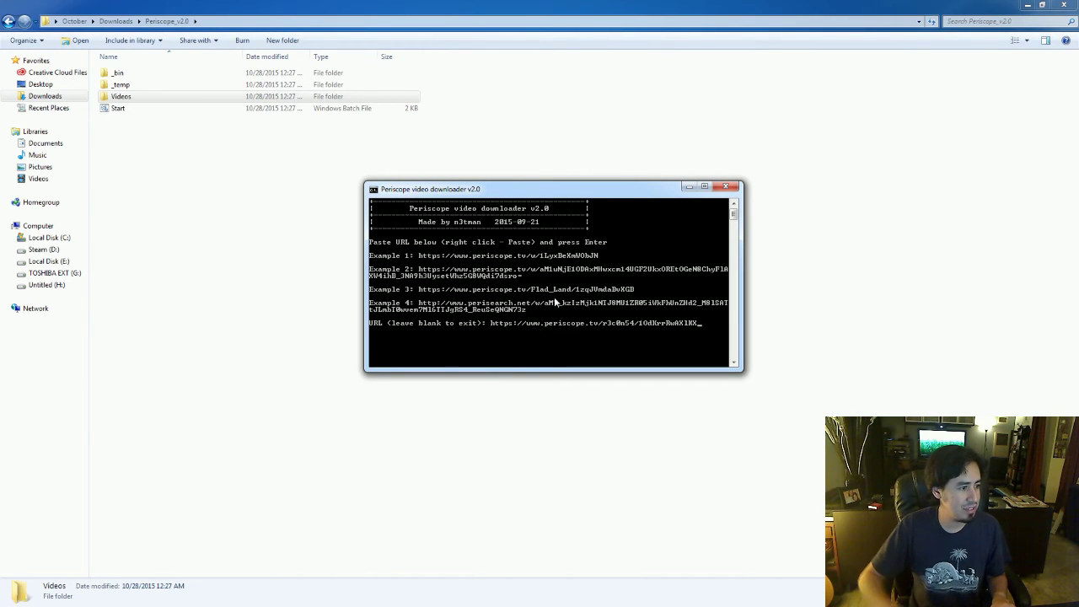
{"action": "key", "text": "BackSpace"}
{"action": "key", "text": "BackSpace"}
{"action": "key", "text": "BackSpace"}
{"action": "key", "text": "BackSpace"}
{"action": "key", "text": "BackSpace"}
{"action": "key", "text": "BackSpace"}
{"action": "key", "text": "BackSpace"}
{"action": "key", "text": "BackSpace"}
{"action": "key", "text": "BackSpace"}
{"action": "key", "text": "BackSpace"}
{"action": "key", "text": "BackSpace"}
{"action": "key", "text": "BackSpace"}
{"action": "key", "text": "BackSpace"}
{"action": "key", "text": "BackSpace"}
{"action": "key", "text": "BackSpace"}
{"action": "key", "text": "BackSpace"}
{"action": "key", "text": "BackSpace"}
{"action": "key", "text": "BackSpace"}
{"action": "key", "text": "BackSpace"}
{"action": "key", "text": "BackSpace"}
{"action": "key", "text": "BackSpace"}
{"action": "key", "text": "BackSpace"}
{"action": "key", "text": "BackSpace"}
{"action": "key", "text": "BackSpace"}
{"action": "key", "text": "BackSpace"}
{"action": "key", "text": "BackSpace"}
{"action": "key", "text": "BackSpace"}
{"action": "key", "text": "BackSpace"}
{"action": "key", "text": "BackSpace"}
{"action": "key", "text": "BackSpace"}
{"action": "key", "text": "BackSpace"}
{"action": "key", "text": "BackSpace"}
{"action": "key", "text": "BackSpace"}
{"action": "key", "text": "BackSpace"}
{"action": "key", "text": "BackSpace"}
{"action": "key", "text": "BackSpace"}
{"action": "key", "text": "BackSpace"}
{"action": "key", "text": "BackSpace"}
{"action": "key", "text": "BackSpace"}
{"action": "key", "text": "BackSpace"}
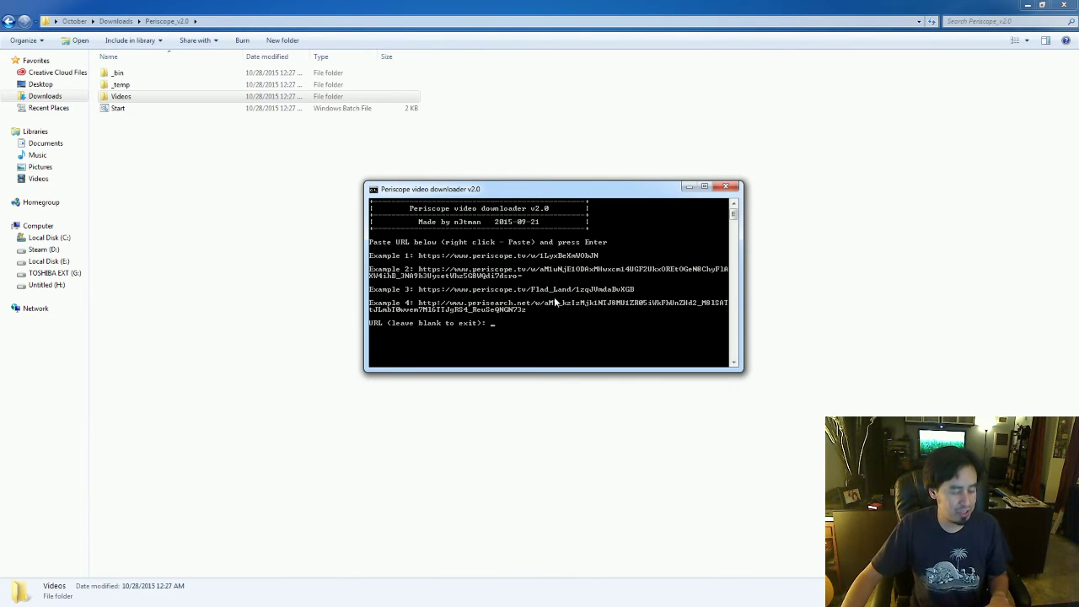
{"action": "key", "text": "ctrl+v"}
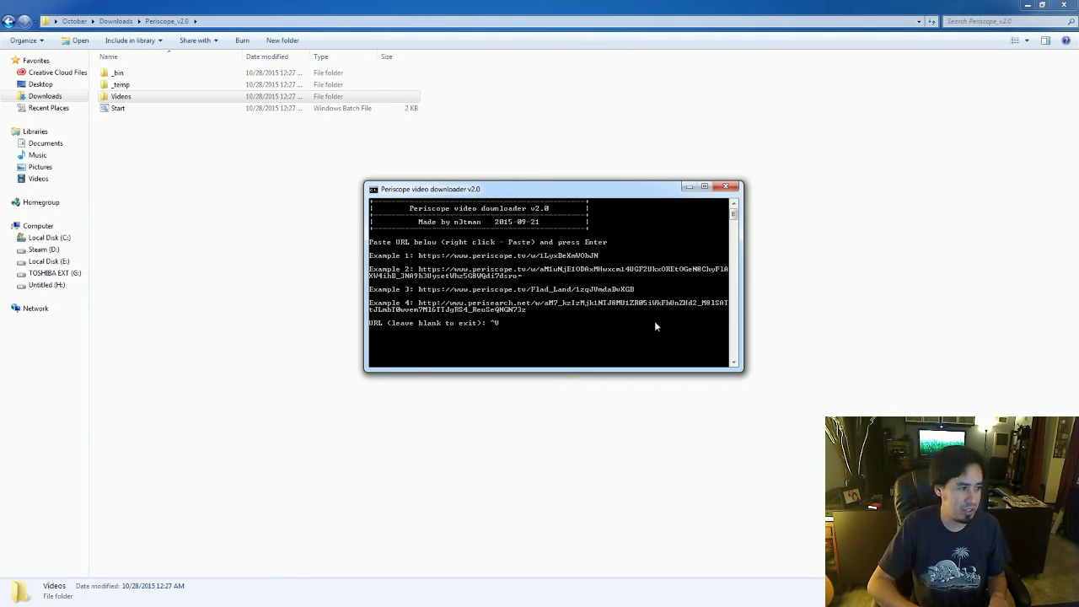
{"action": "key", "text": "BackSpace"}
{"action": "right_click", "coordinate": [630, 291]}
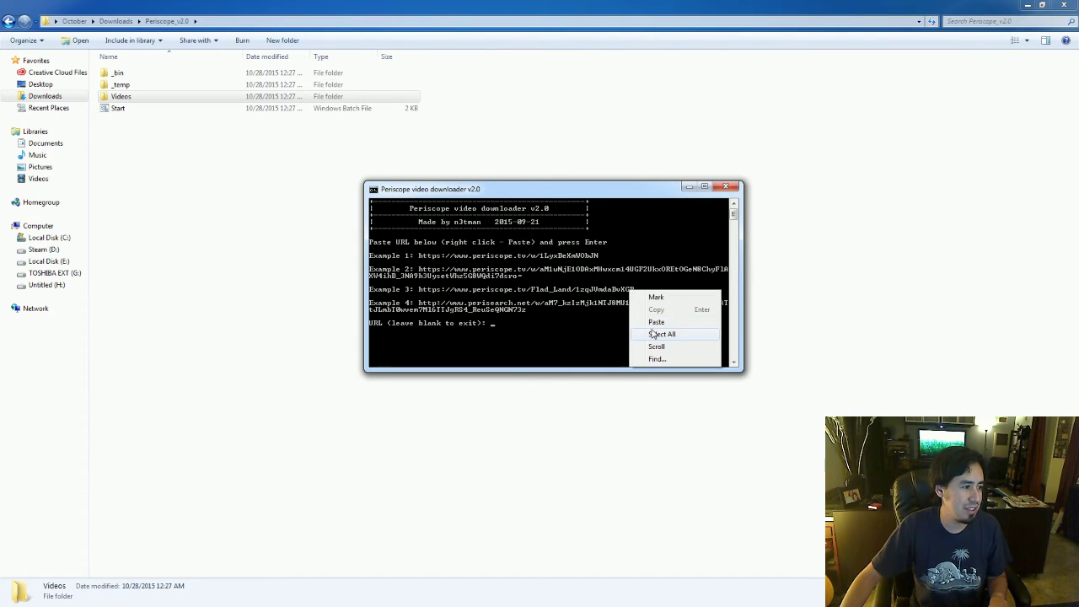
{"action": "left_click", "coordinate": [656, 322]}
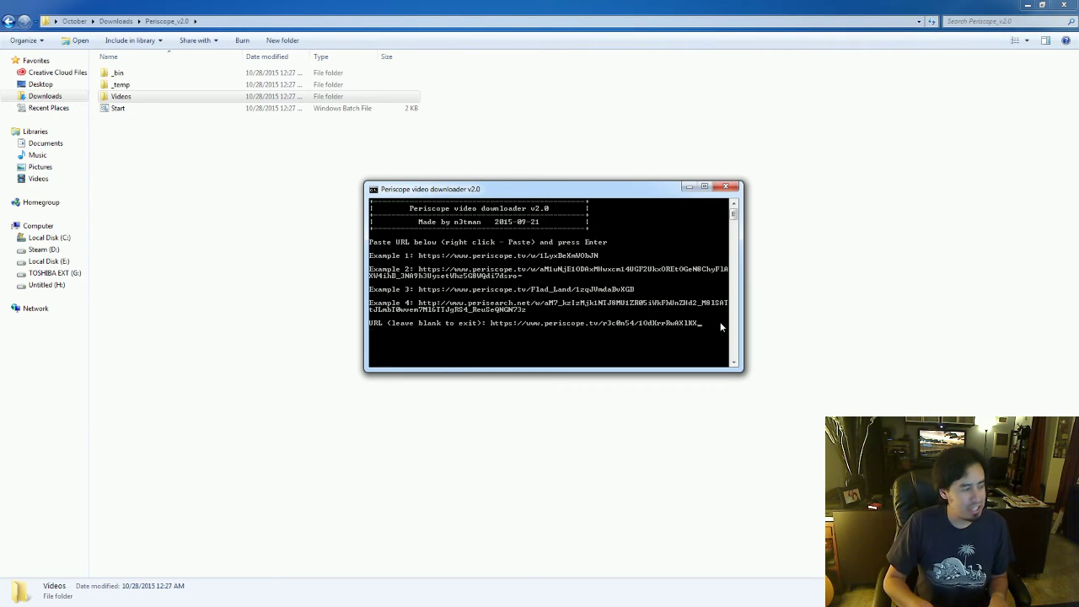
{"action": "key", "text": "Return"}
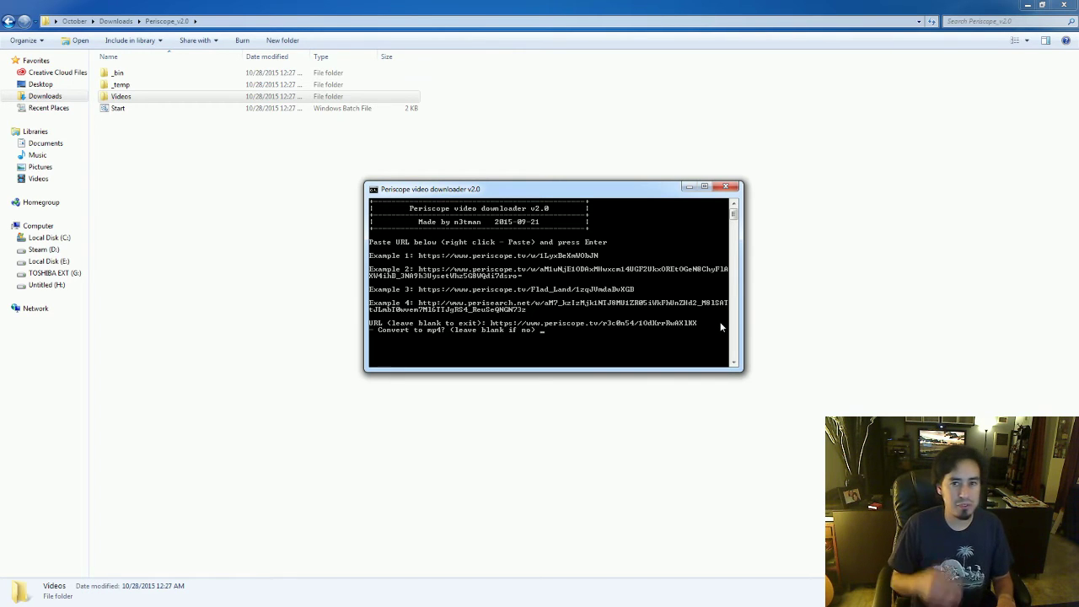
Answer yes to both mp4 conversion and rotation, then let the download finish.
{"action": "type", "text": "es"}
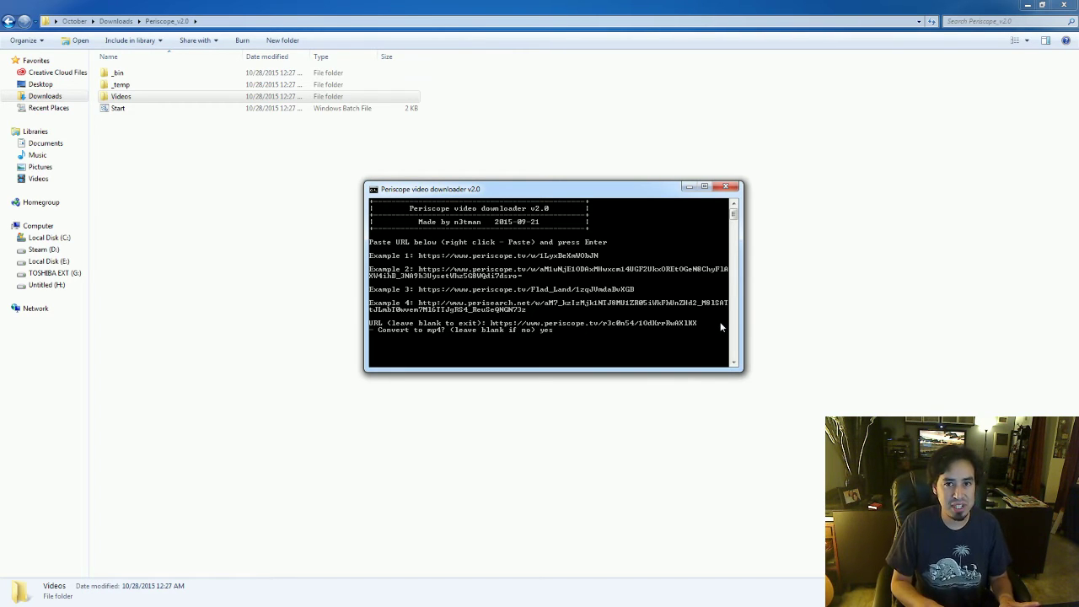
{"action": "key", "text": "Return"}
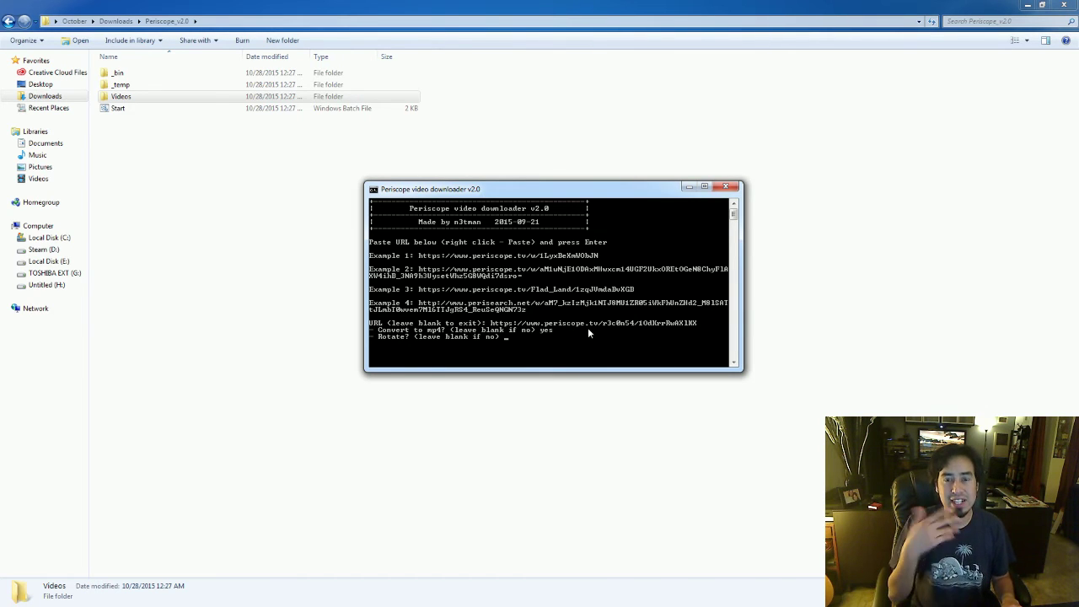
{"action": "type", "text": "yes"}
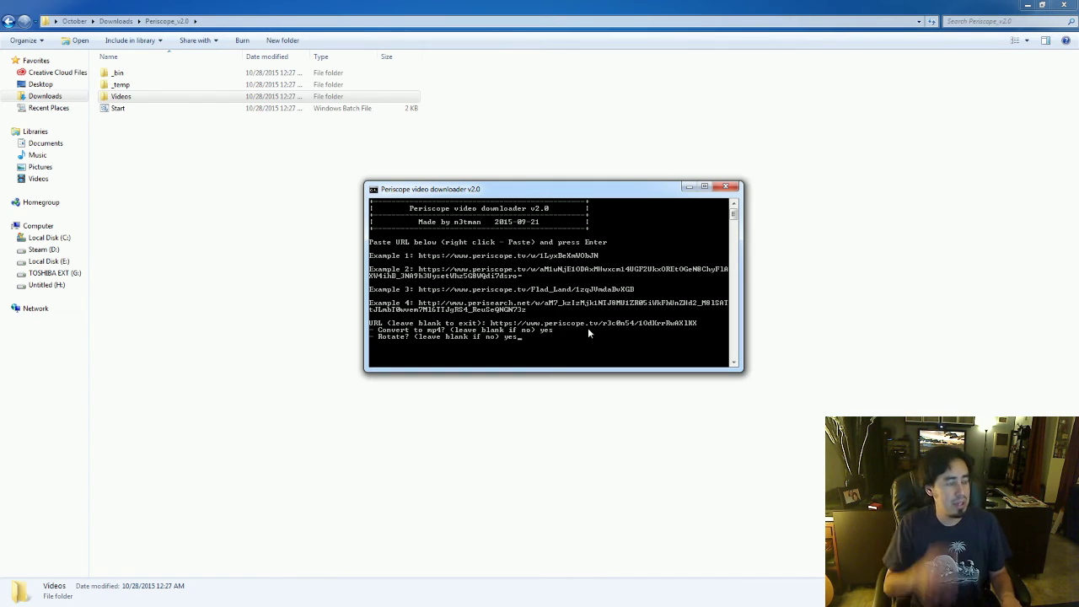
{"action": "key", "text": "Return"}
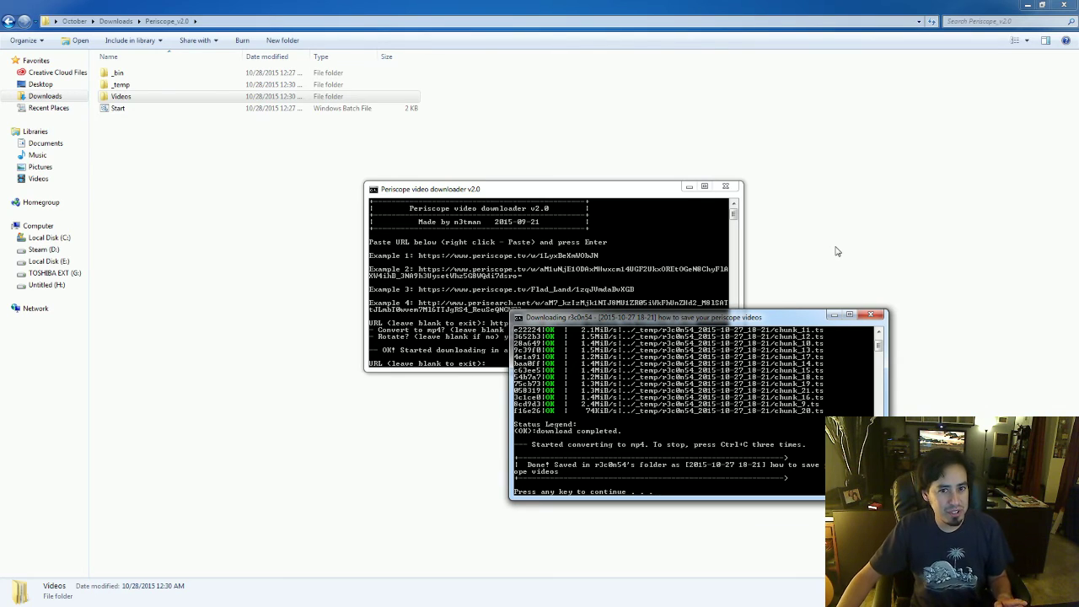
Open Videos and the broadcaster's folder, then select the first saved MP4.
{"action": "key", "text": "Return"}
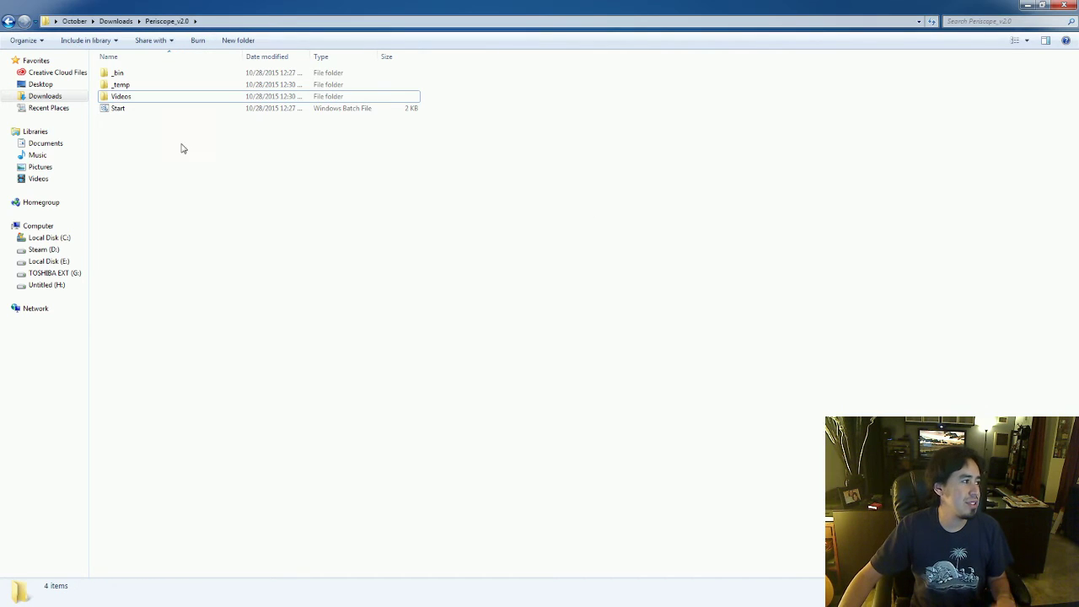
{"action": "left_click", "coordinate": [149, 98]}
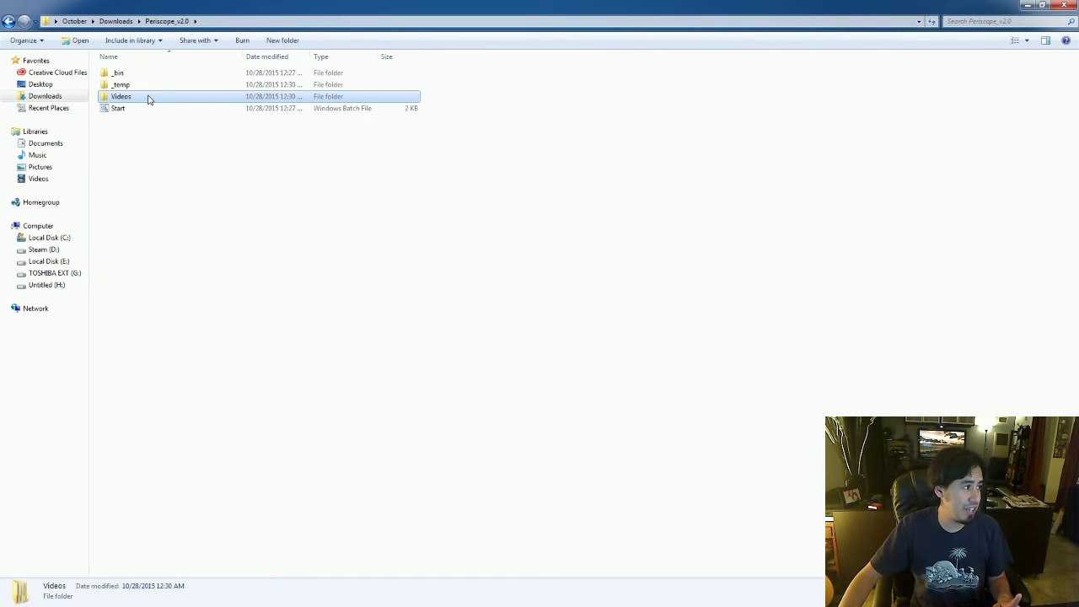
{"action": "double_click", "coordinate": [147, 97]}
{"action": "left_click", "coordinate": [158, 76]}
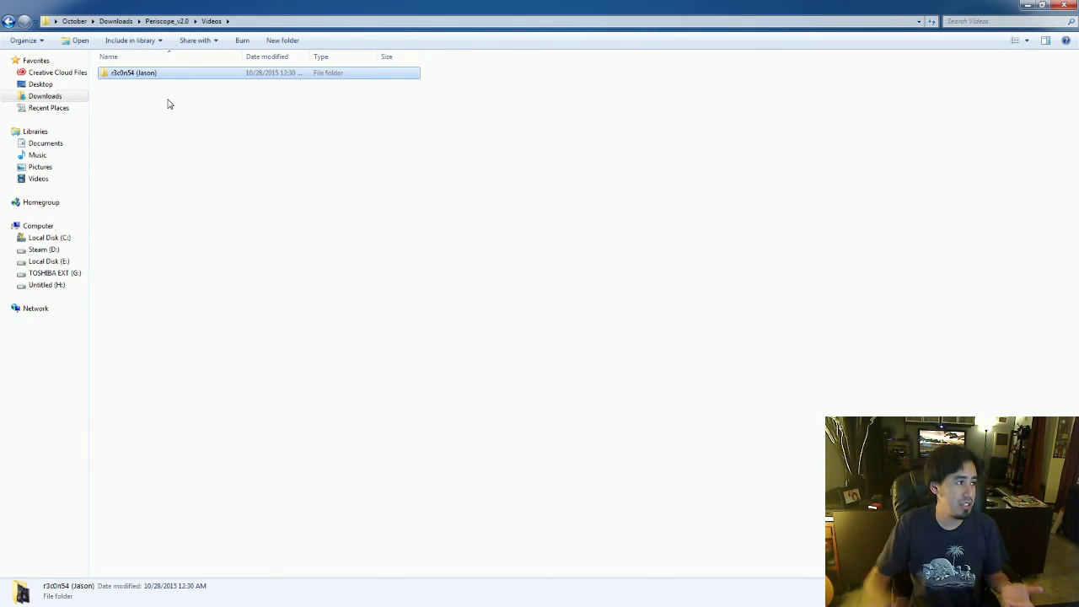
{"action": "double_click", "coordinate": [194, 75]}
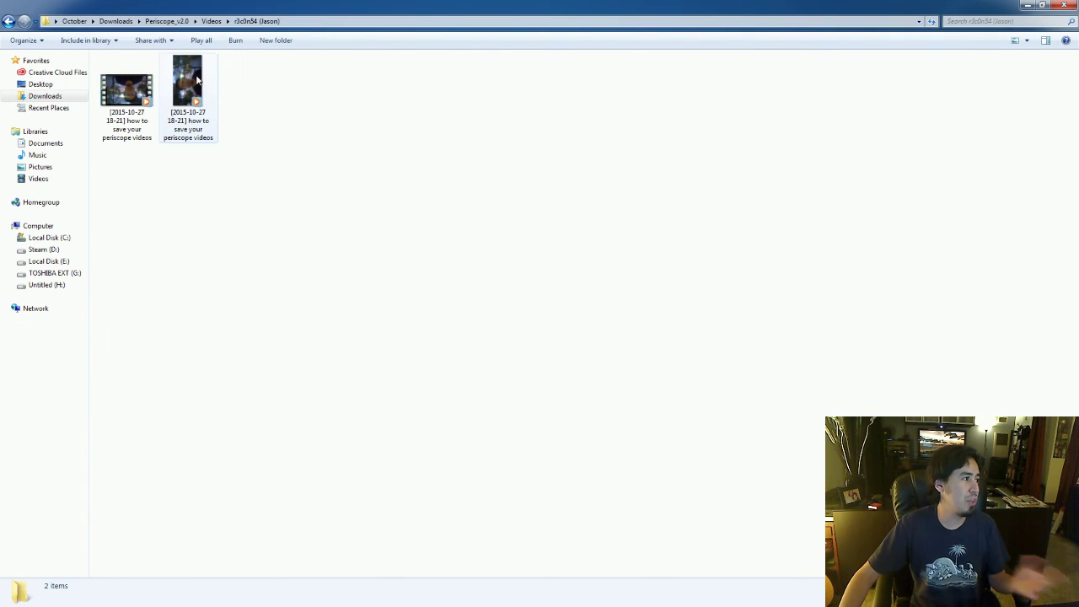
{"action": "left_click", "coordinate": [190, 122]}
{"action": "left_click", "coordinate": [151, 133]}
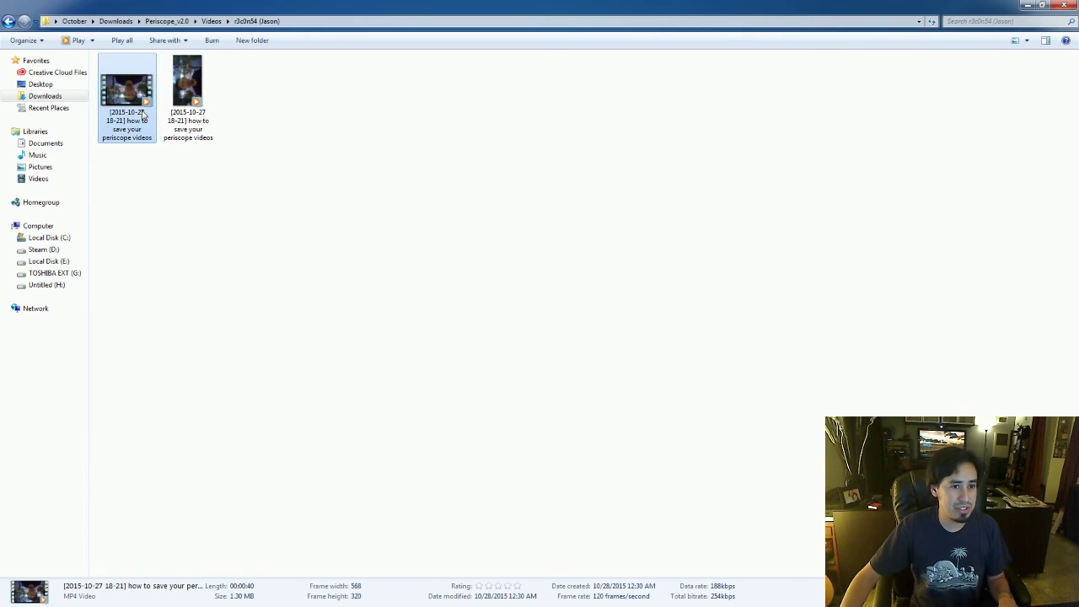
Open the MP4 in Windows Media Player, then enlarge and reposition its window.
{"action": "double_click", "coordinate": [143, 115]}
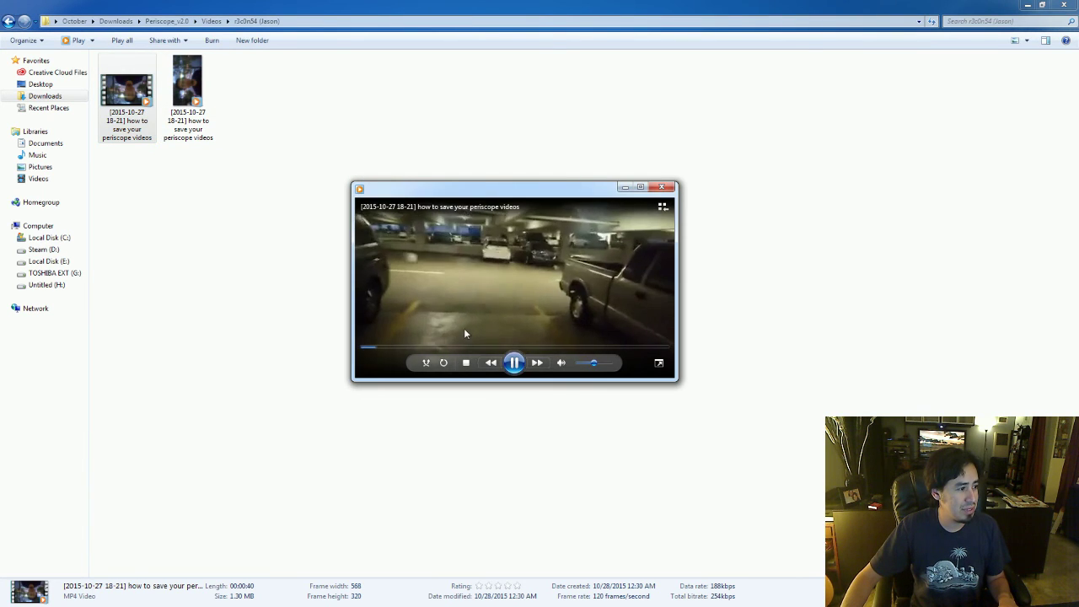
{"action": "left_click", "coordinate": [515, 364]}
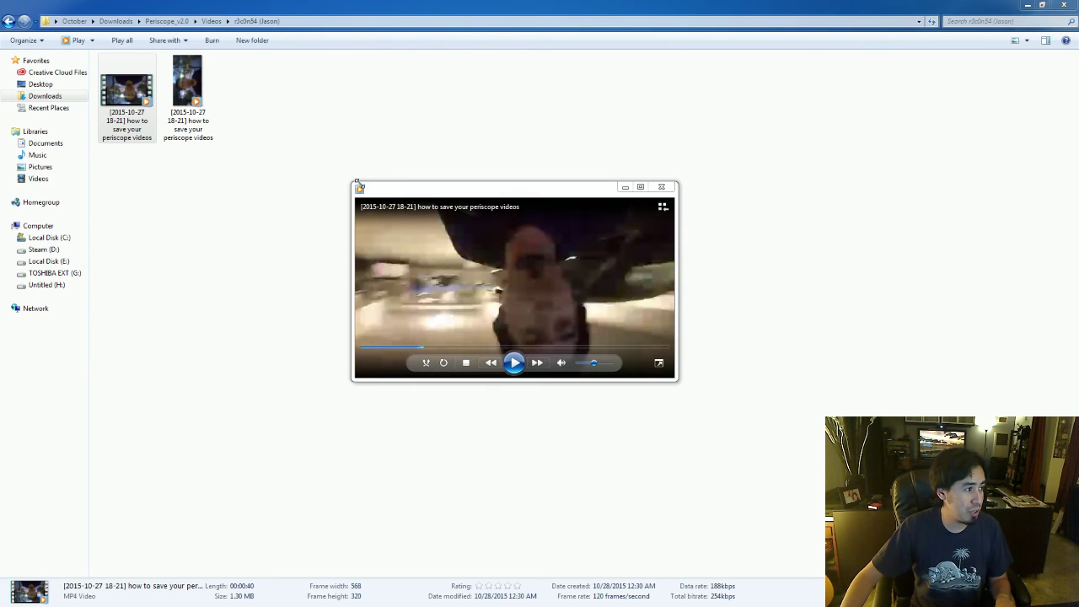
{"action": "left_click_drag", "start_coordinate": [346, 181], "coordinate": [74, 17]}
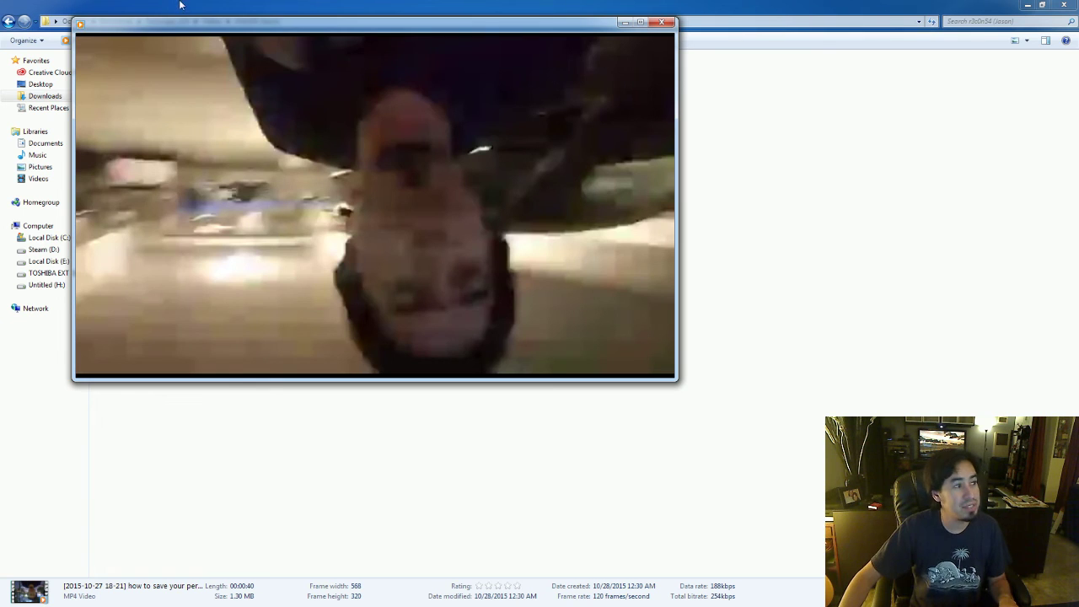
{"action": "mouse_move", "coordinate": [301, 37]}
{"action": "left_click_drag", "start_coordinate": [316, 31], "coordinate": [506, 164]}
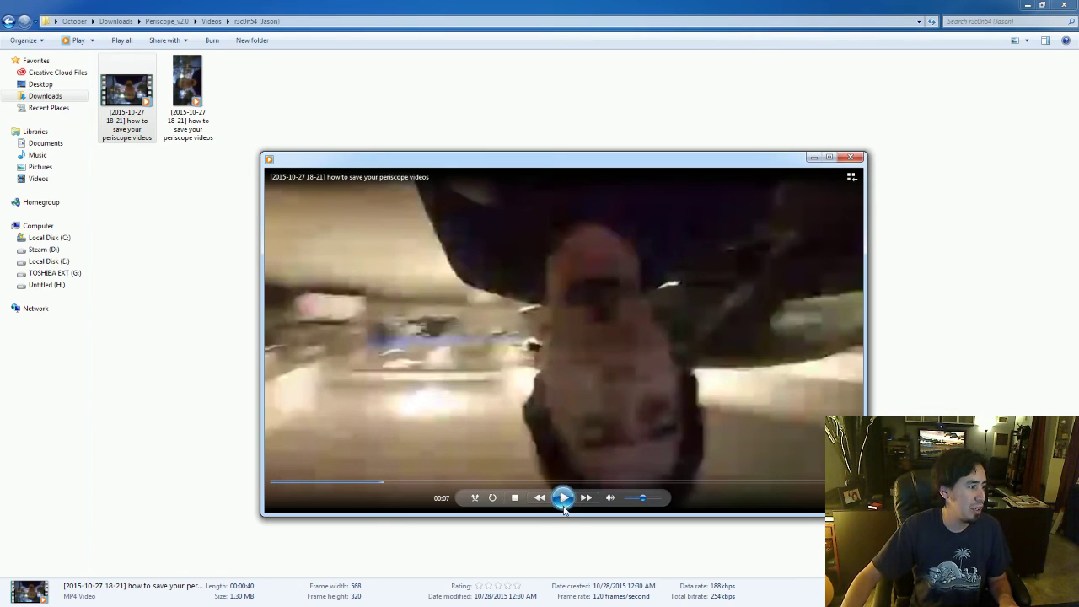
Resume playback with the sound muted, then pause again.
{"action": "left_click", "coordinate": [564, 507]}
{"action": "left_click", "coordinate": [611, 497]}
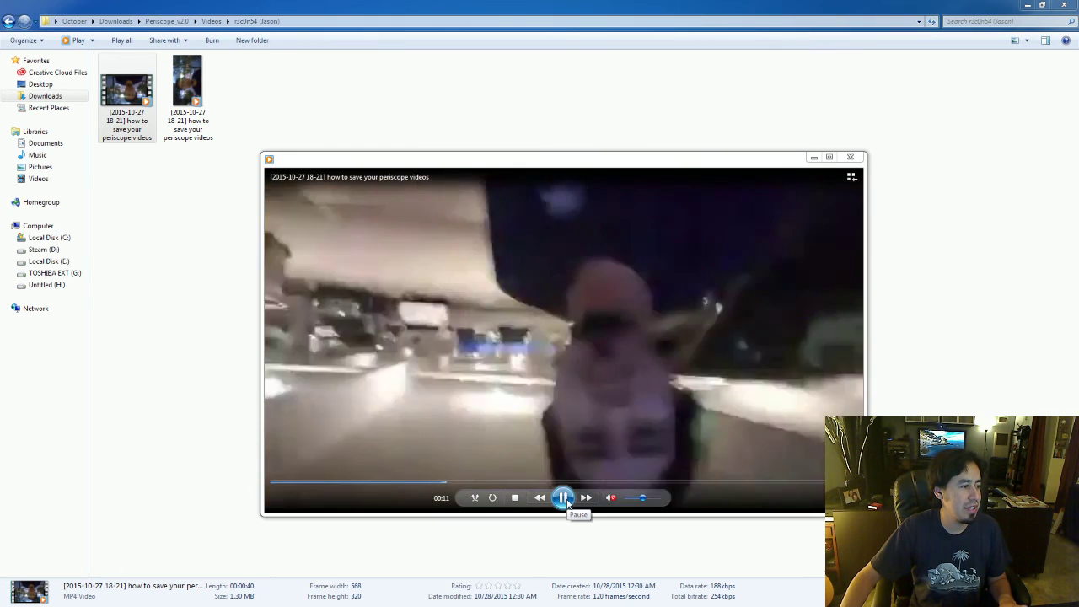
{"action": "left_click", "coordinate": [564, 499]}
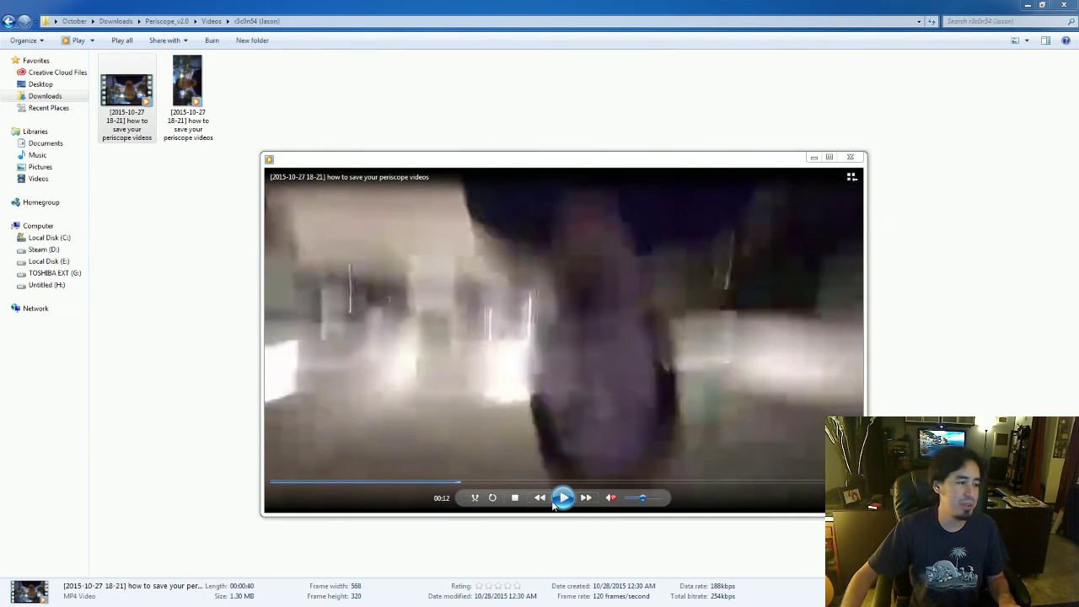